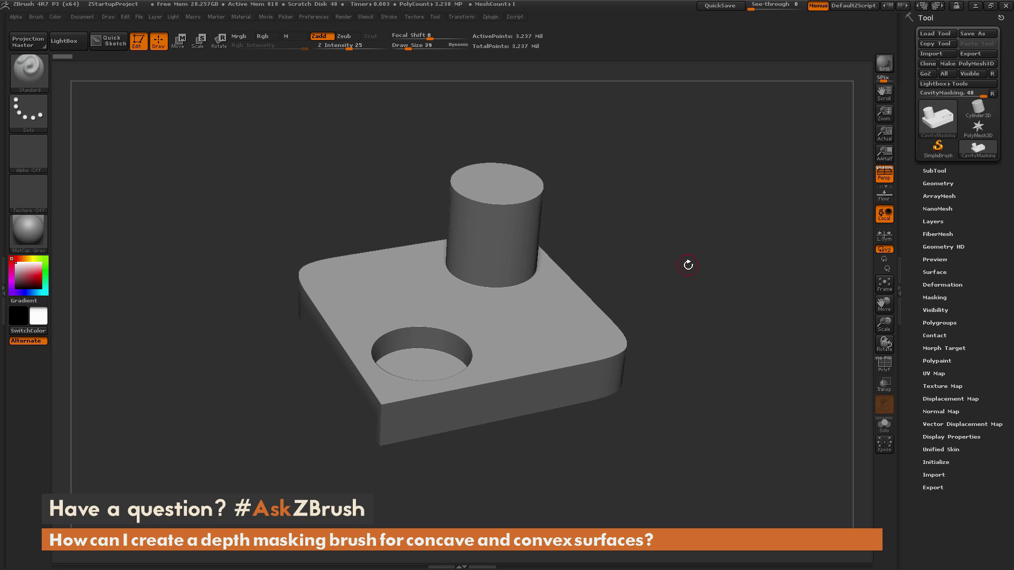
# Step: Tilt the block toward a top-down view and pick red as the secondary colour
pyautogui.moveTo(688, 265); pyautogui.dragTo(693, 261)
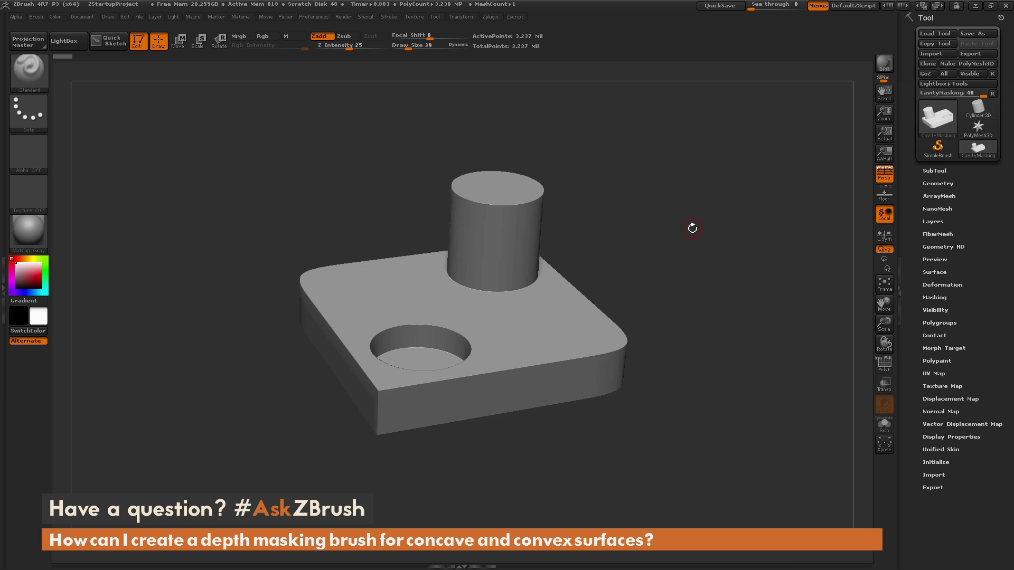
pyautogui.moveTo(643, 235); pyautogui.dragTo(711, 268)
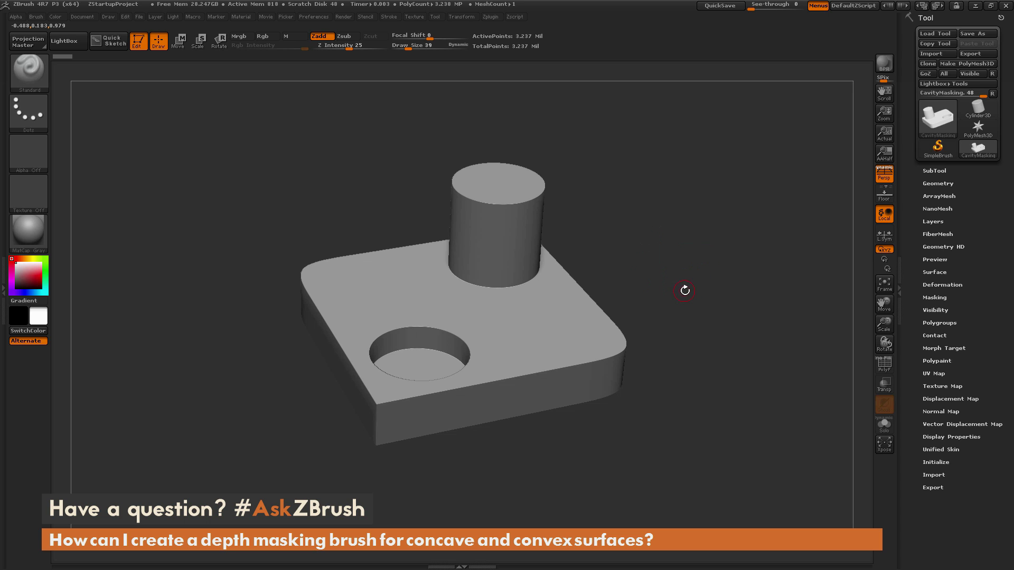
pyautogui.moveTo(673, 293); pyautogui.dragTo(660, 285)
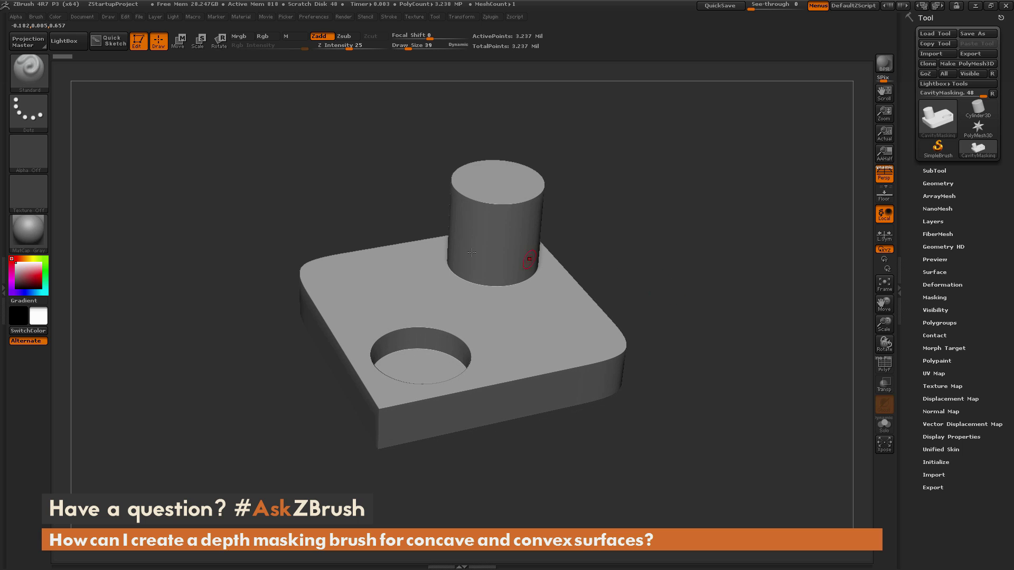
pyautogui.click(18, 258)
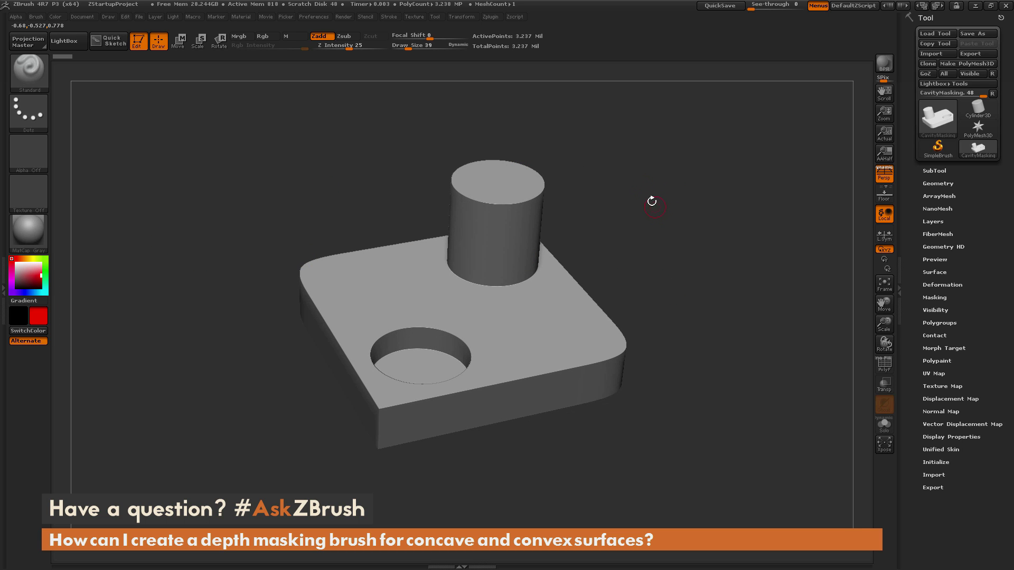
# Step: Paint colour only at Draw Size 59, adding red around the cylinder's base, its side and the hole's rim
pyautogui.click(263, 36)
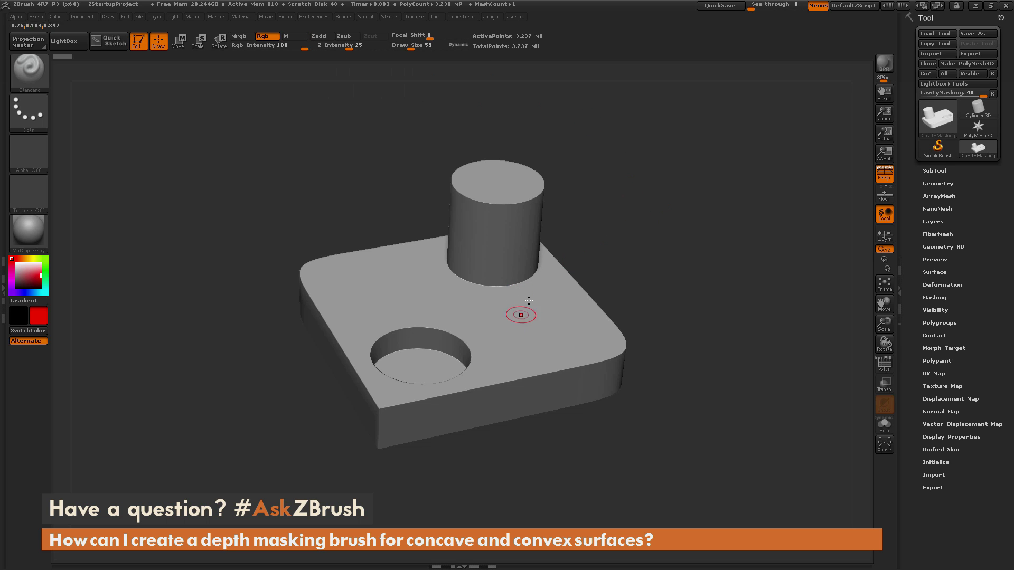
pyautogui.press(']')
pyautogui.moveTo(518, 272)
pyautogui.mouseDown()
pyautogui.moveTo(478, 272)
pyautogui.moveTo(523, 267)
pyautogui.moveTo(503, 277)
pyautogui.moveTo(459, 266)
pyautogui.moveTo(486, 275)
pyautogui.moveTo(533, 267)
pyautogui.moveTo(497, 281)
pyautogui.moveTo(464, 275)
pyautogui.moveTo(499, 287)
pyautogui.moveTo(532, 272)
pyautogui.moveTo(476, 285)
pyautogui.mouseUp()
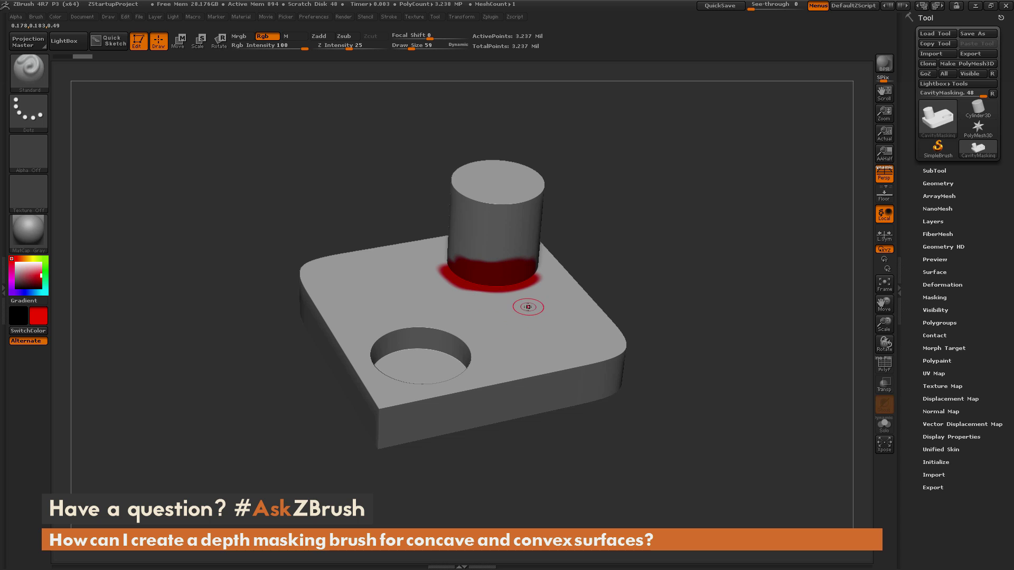
pyautogui.moveTo(474, 344)
pyautogui.mouseDown()
pyautogui.moveTo(436, 329)
pyautogui.moveTo(467, 350)
pyautogui.moveTo(469, 368)
pyautogui.moveTo(475, 350)
pyautogui.moveTo(460, 333)
pyautogui.moveTo(410, 329)
pyautogui.moveTo(467, 335)
pyautogui.moveTo(494, 353)
pyautogui.mouseUp()
pyautogui.moveTo(481, 203)
pyautogui.mouseDown()
pyautogui.moveTo(521, 205)
pyautogui.moveTo(543, 189)
pyautogui.mouseUp()
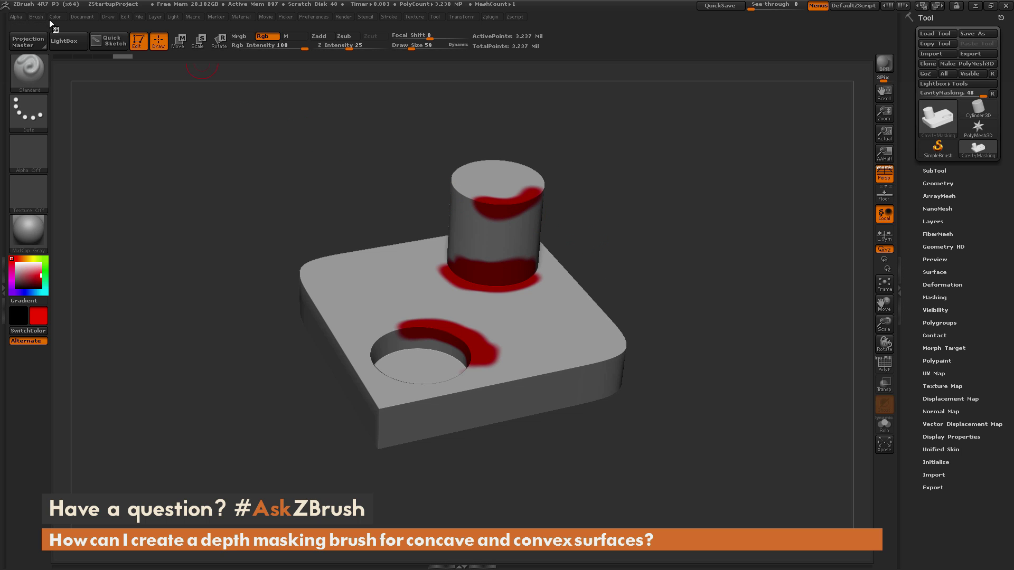
pyautogui.click(36, 17)
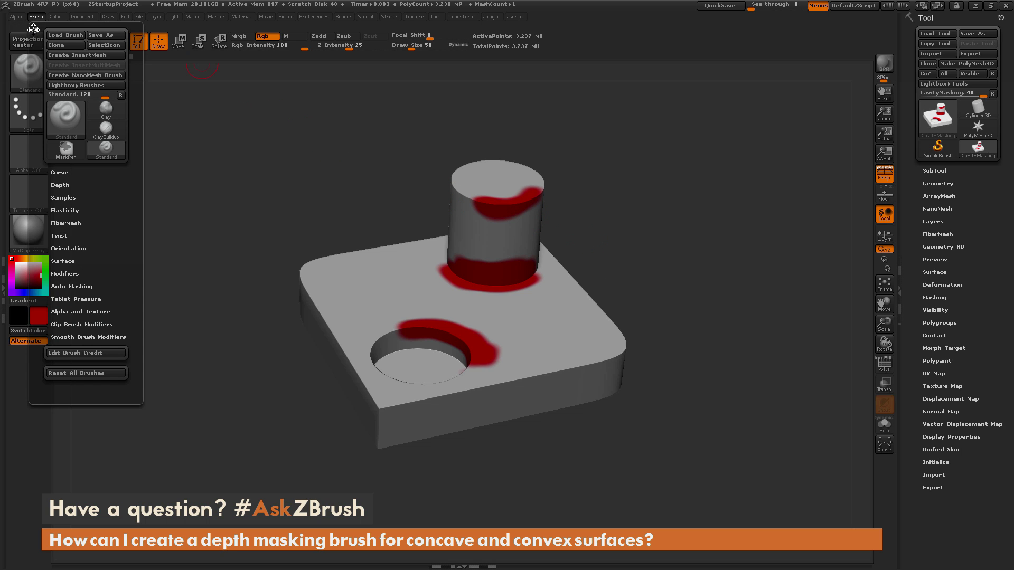
# Step: Dock the Brush palette, expand its Depth section and enable Depth Mask
pyautogui.click(34, 30)
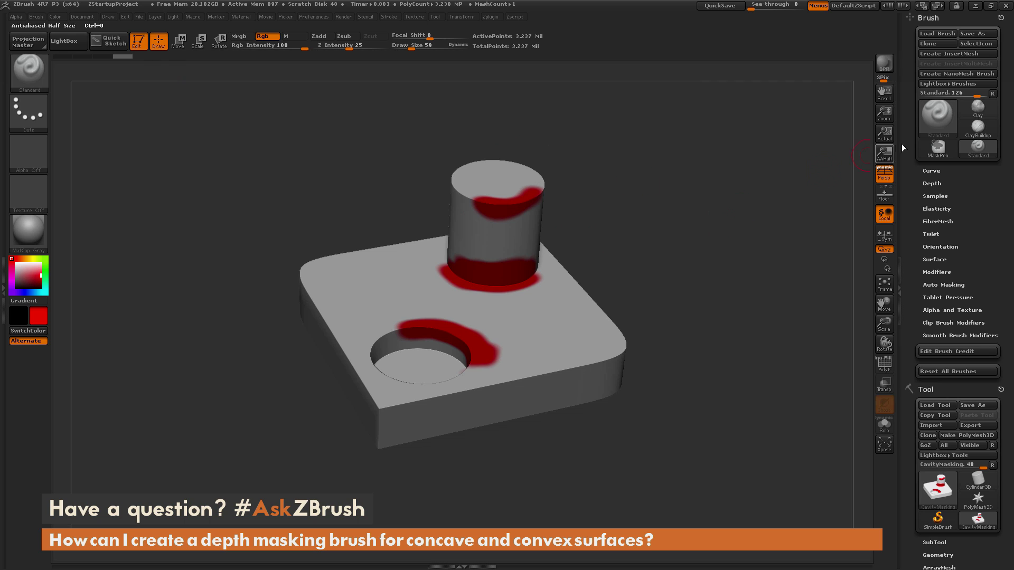
pyautogui.click(932, 183)
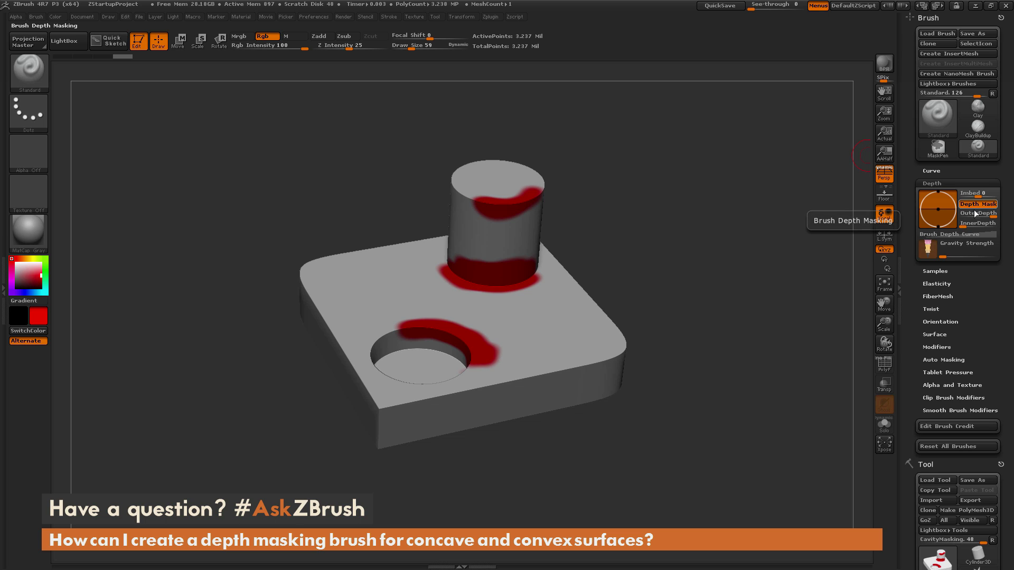
pyautogui.click(970, 208)
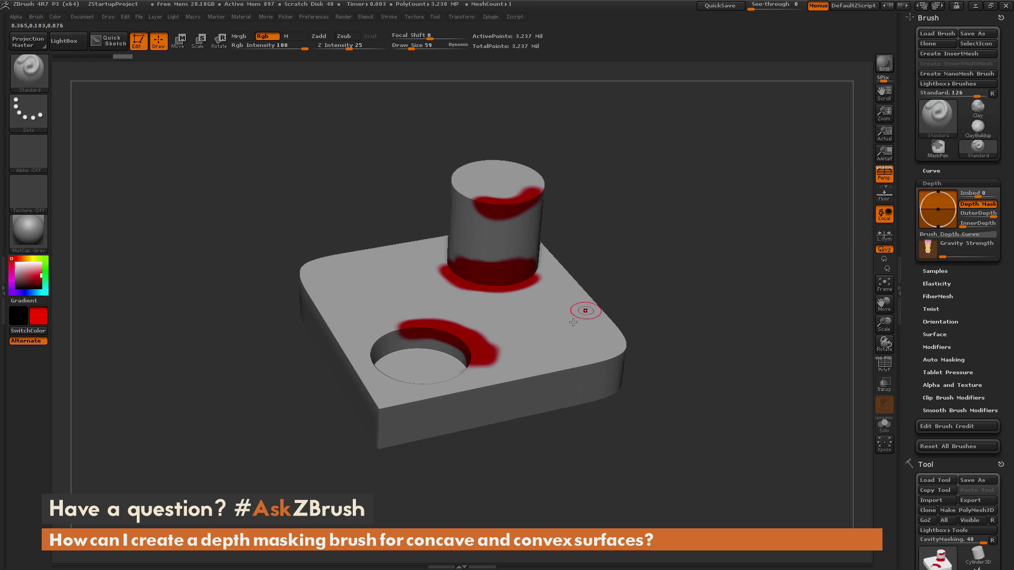
# Step: Paint red along the block's right front edge and set InnerDepth to -0.1
pyautogui.moveTo(564, 342)
pyautogui.mouseDown()
pyautogui.moveTo(568, 370)
pyautogui.moveTo(556, 356)
pyautogui.moveTo(524, 373)
pyautogui.moveTo(572, 376)
pyautogui.moveTo(596, 364)
pyautogui.moveTo(587, 345)
pyautogui.moveTo(531, 386)
pyautogui.moveTo(494, 376)
pyautogui.mouseUp()
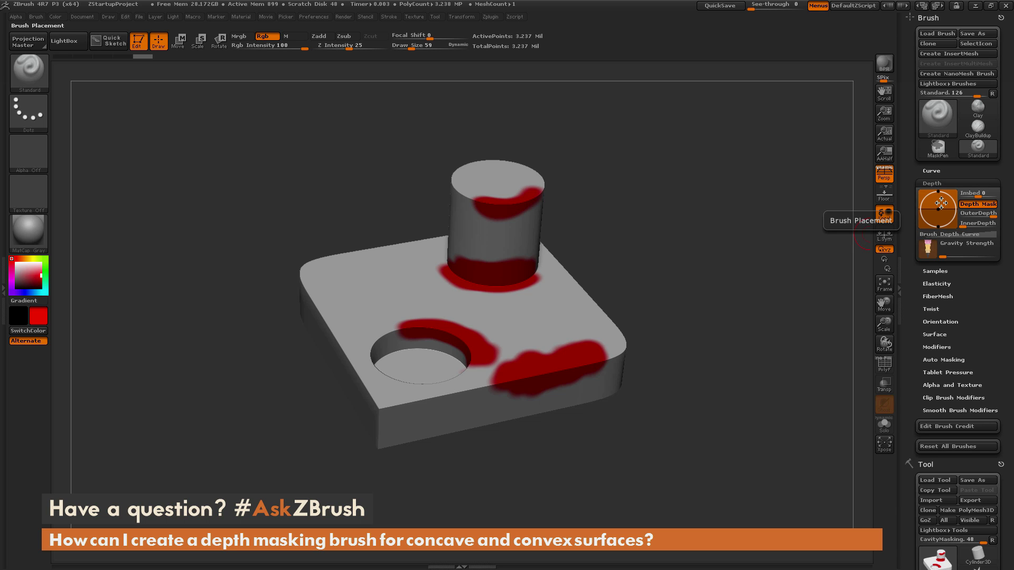
pyautogui.click(963, 226)
pyautogui.moveTo(962, 226); pyautogui.dragTo(965, 228)
pyautogui.click(969, 224)
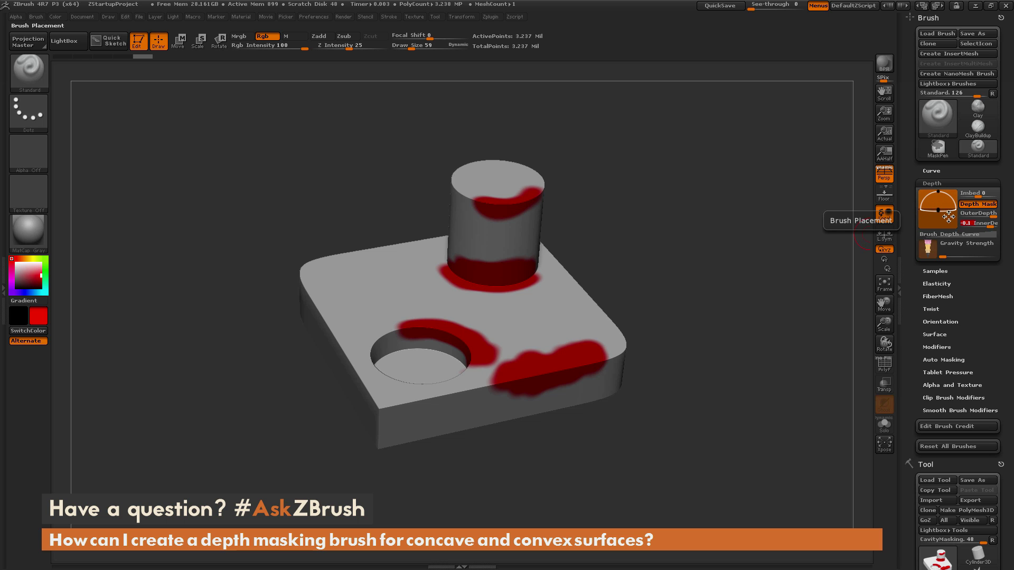
# Step: Choose blue and paint the cylinder's upper band and the block's front edge
pyautogui.click(21, 293)
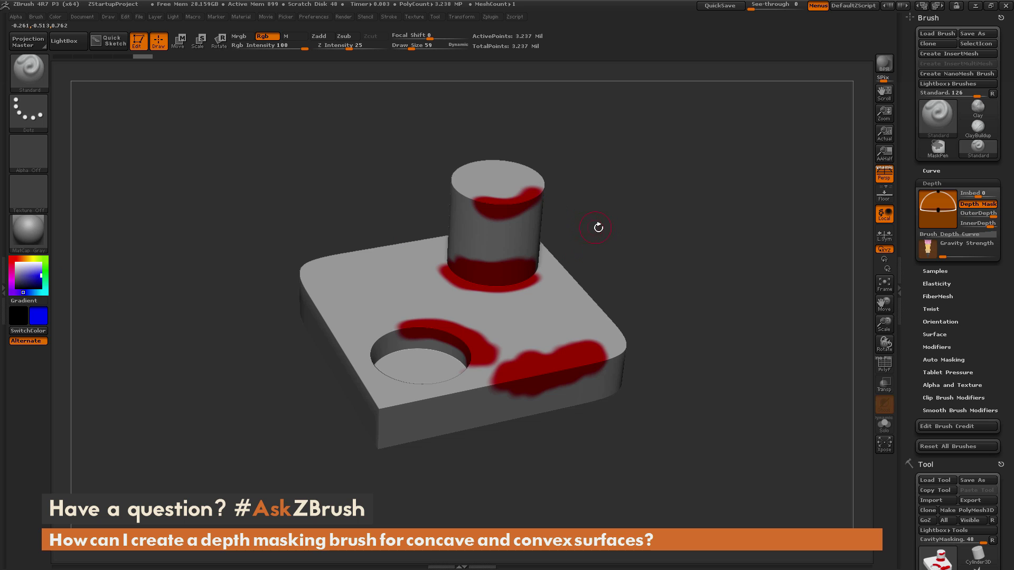
pyautogui.moveTo(597, 227)
pyautogui.mouseDown()
pyautogui.moveTo(568, 250)
pyautogui.moveTo(500, 215)
pyautogui.moveTo(542, 203)
pyautogui.moveTo(502, 213)
pyautogui.moveTo(459, 200)
pyautogui.moveTo(509, 217)
pyautogui.moveTo(539, 210)
pyautogui.moveTo(458, 199)
pyautogui.mouseUp()
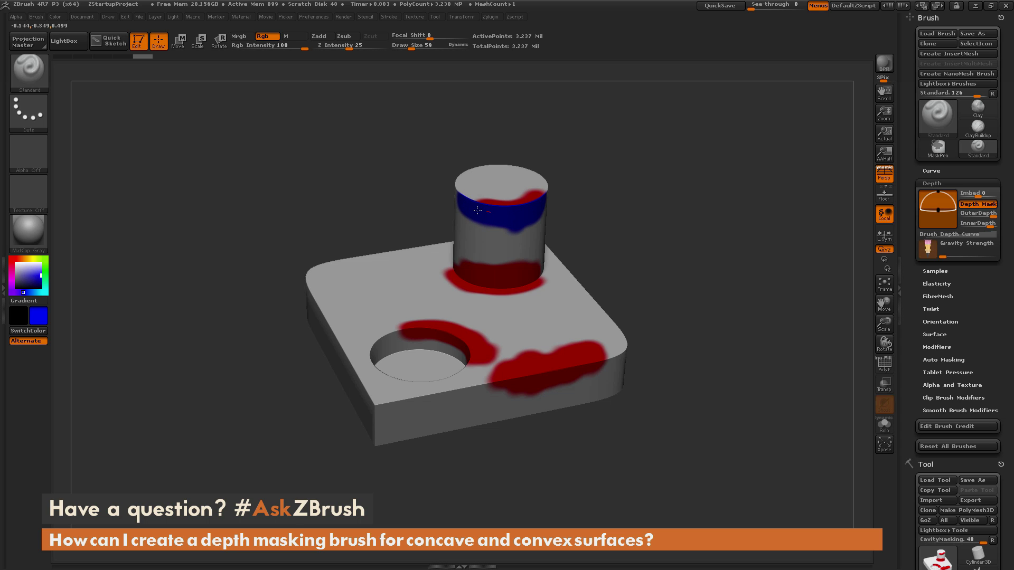
pyautogui.moveTo(477, 211)
pyautogui.mouseDown()
pyautogui.moveTo(467, 222)
pyautogui.moveTo(531, 217)
pyautogui.moveTo(463, 202)
pyautogui.mouseUp()
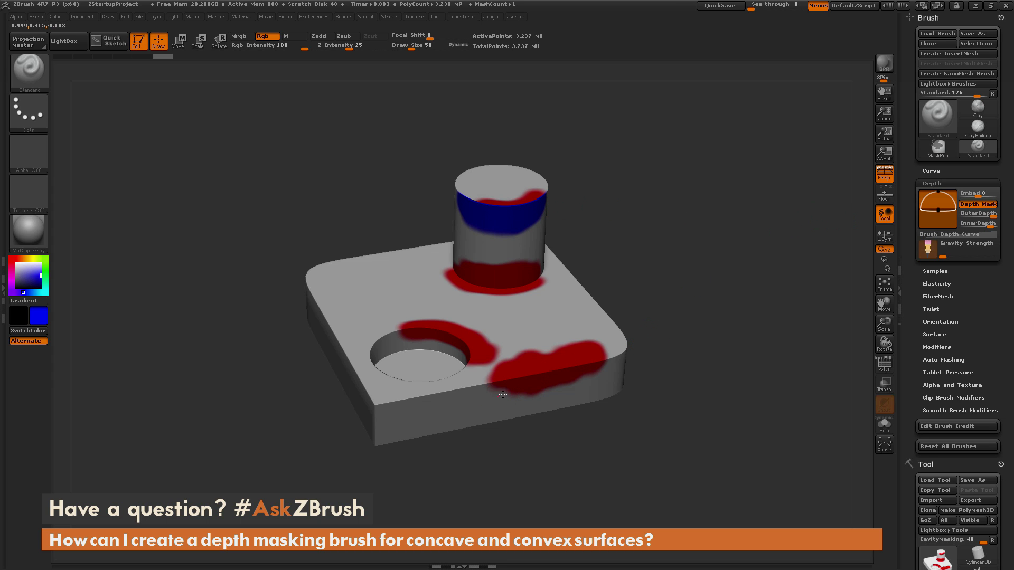
pyautogui.moveTo(503, 395)
pyautogui.mouseDown()
pyautogui.moveTo(487, 396)
pyautogui.moveTo(612, 363)
pyautogui.moveTo(579, 380)
pyautogui.moveTo(440, 398)
pyautogui.moveTo(459, 406)
pyautogui.moveTo(581, 390)
pyautogui.moveTo(597, 385)
pyautogui.moveTo(408, 408)
pyautogui.mouseUp()
# Step: Extend blue near the hole and over the cylinder base, then set OuterDepth 1 and InnerDepth -1
pyautogui.moveTo(460, 329)
pyautogui.mouseDown()
pyautogui.moveTo(431, 323)
pyautogui.moveTo(467, 341)
pyautogui.moveTo(474, 357)
pyautogui.moveTo(463, 332)
pyautogui.moveTo(434, 319)
pyautogui.moveTo(379, 326)
pyautogui.mouseUp()
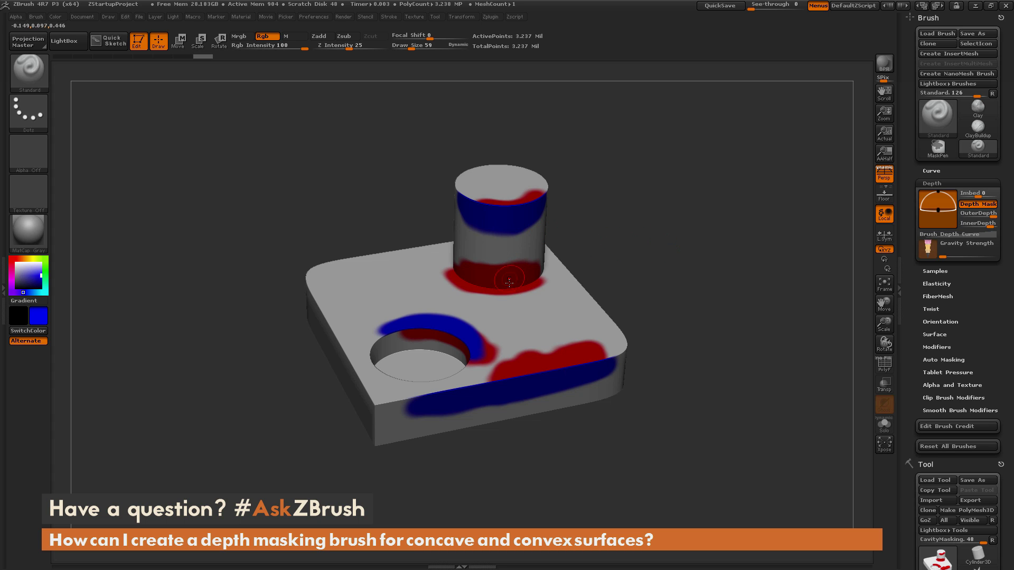
pyautogui.moveTo(512, 281)
pyautogui.mouseDown()
pyautogui.moveTo(536, 279)
pyautogui.moveTo(480, 286)
pyautogui.moveTo(507, 283)
pyautogui.mouseUp()
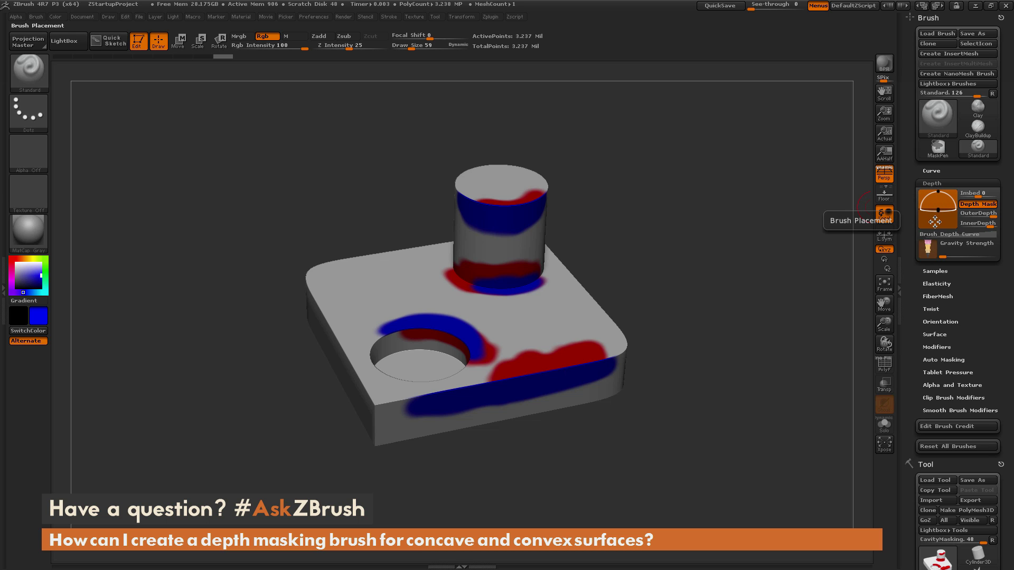
pyautogui.moveTo(992, 216); pyautogui.dragTo(991, 216)
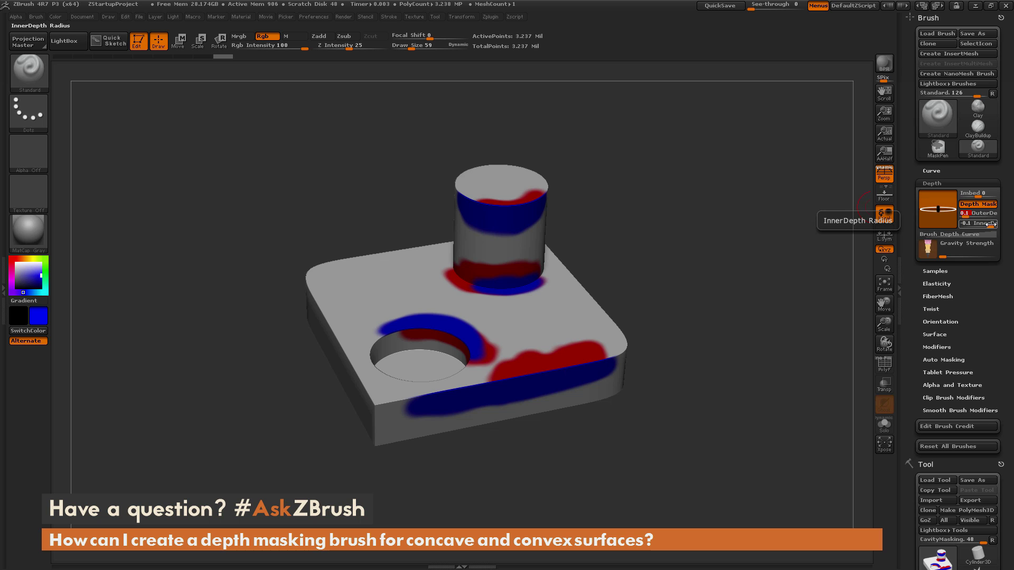
pyautogui.moveTo(989, 224); pyautogui.dragTo(965, 226)
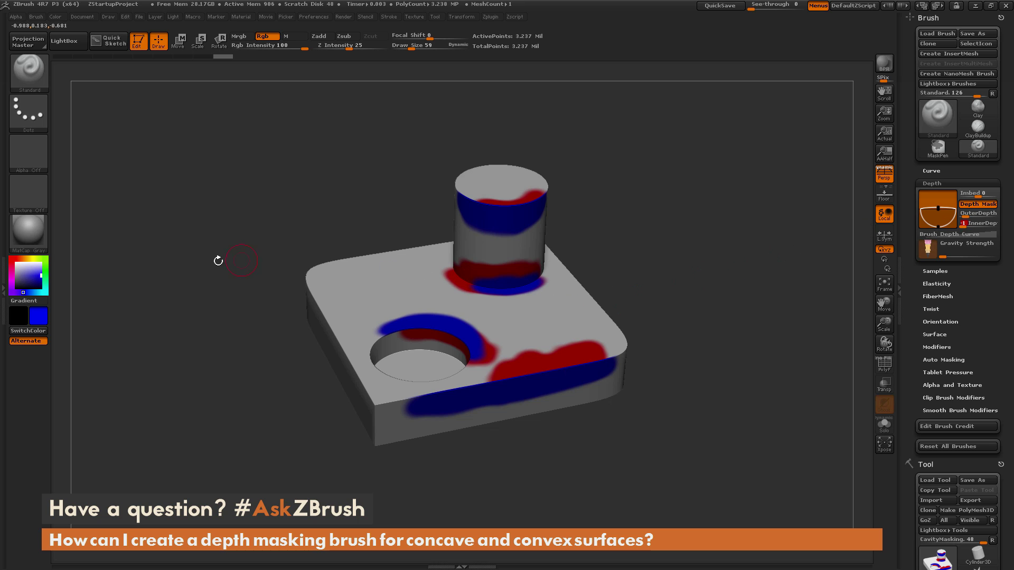
# Step: Choose yellow and paint the cylinder's lower band and the hole's inner wall
pyautogui.click(32, 259)
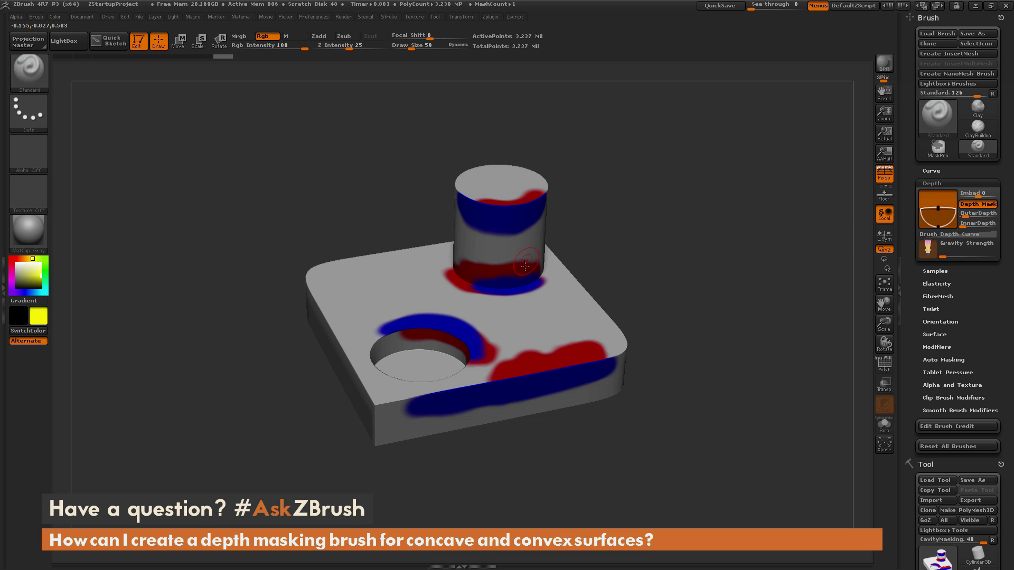
pyautogui.moveTo(494, 276)
pyautogui.mouseDown()
pyautogui.moveTo(529, 277)
pyautogui.moveTo(466, 276)
pyautogui.mouseUp()
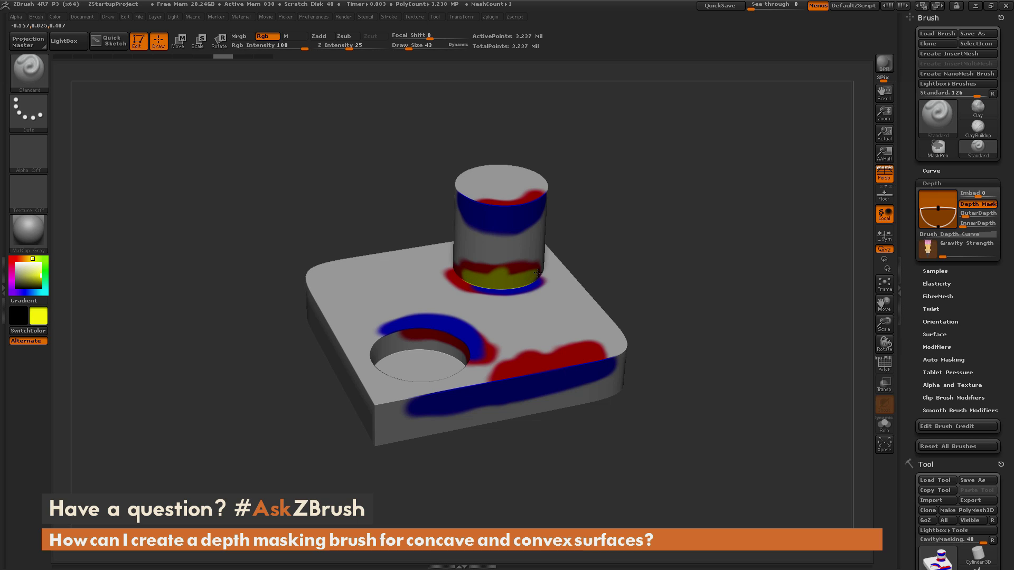
pyautogui.moveTo(535, 270)
pyautogui.mouseDown()
pyautogui.moveTo(504, 272)
pyautogui.moveTo(529, 264)
pyautogui.mouseUp()
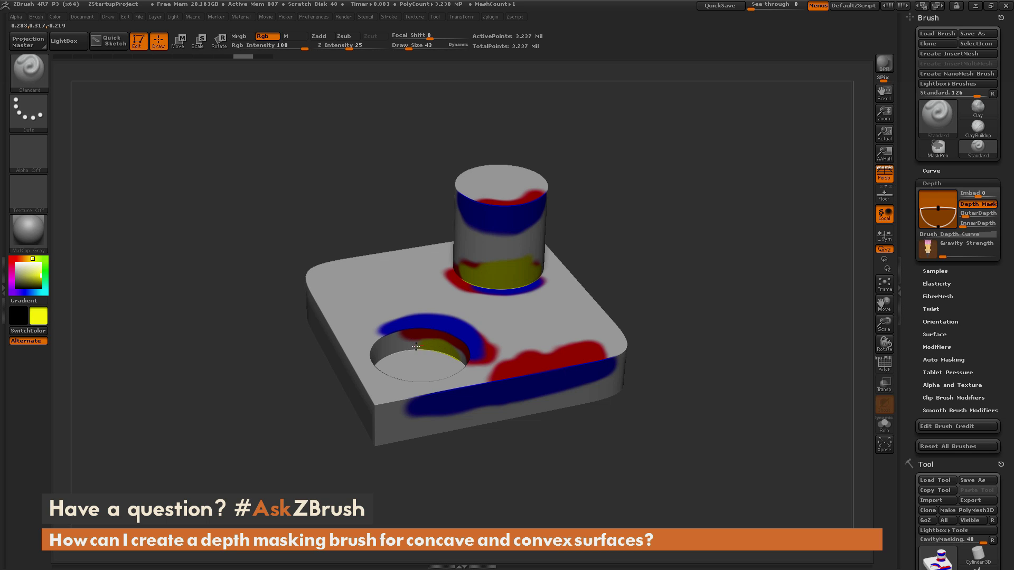
pyautogui.click(458, 354)
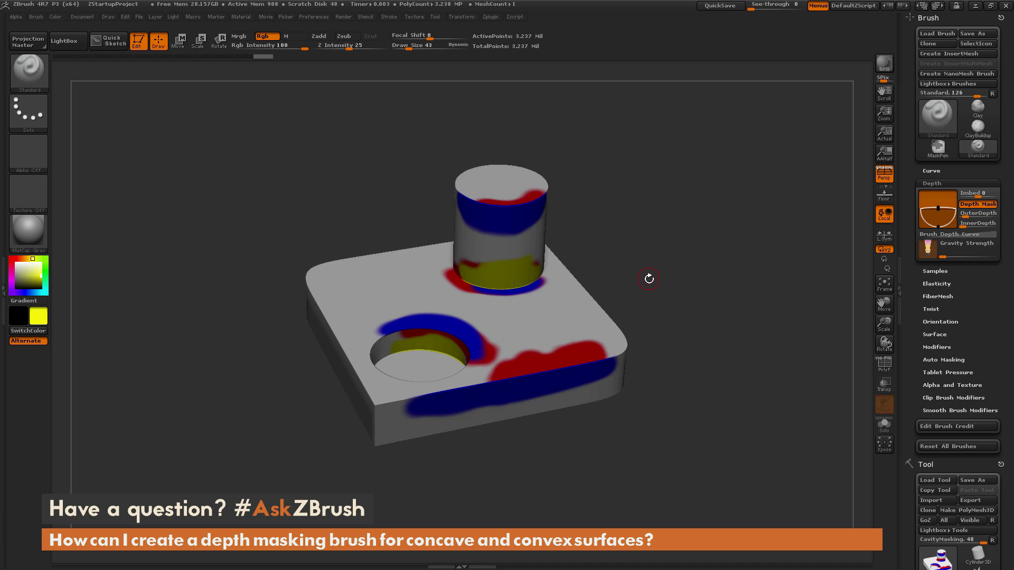
# Step: Select MaskPen with B-M-P and mask a patch on the base top beside the cylinder
pyautogui.press('b')
pyautogui.press('m')
pyautogui.press('p')
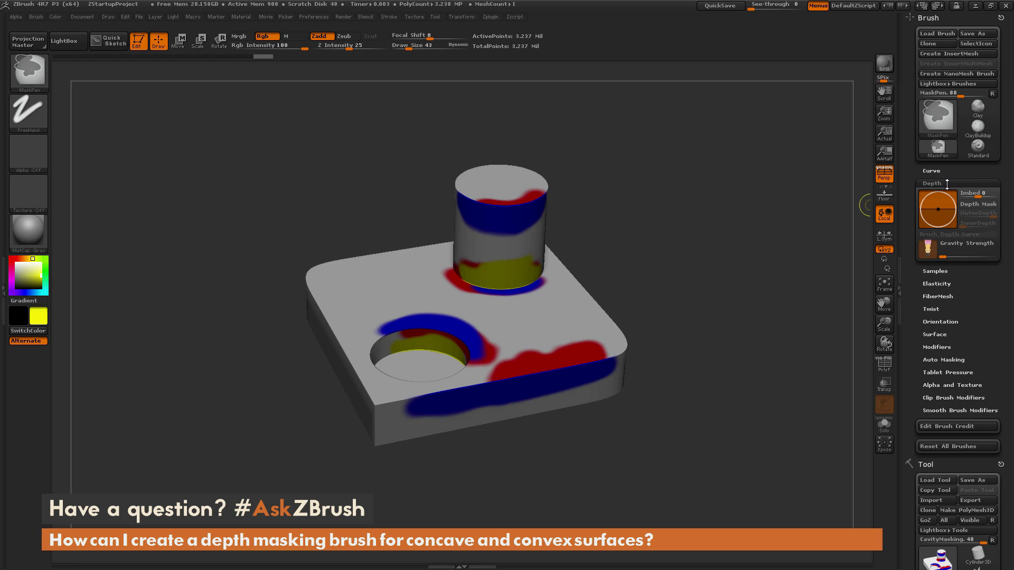
pyautogui.moveTo(550, 300); pyautogui.dragTo(560, 310)
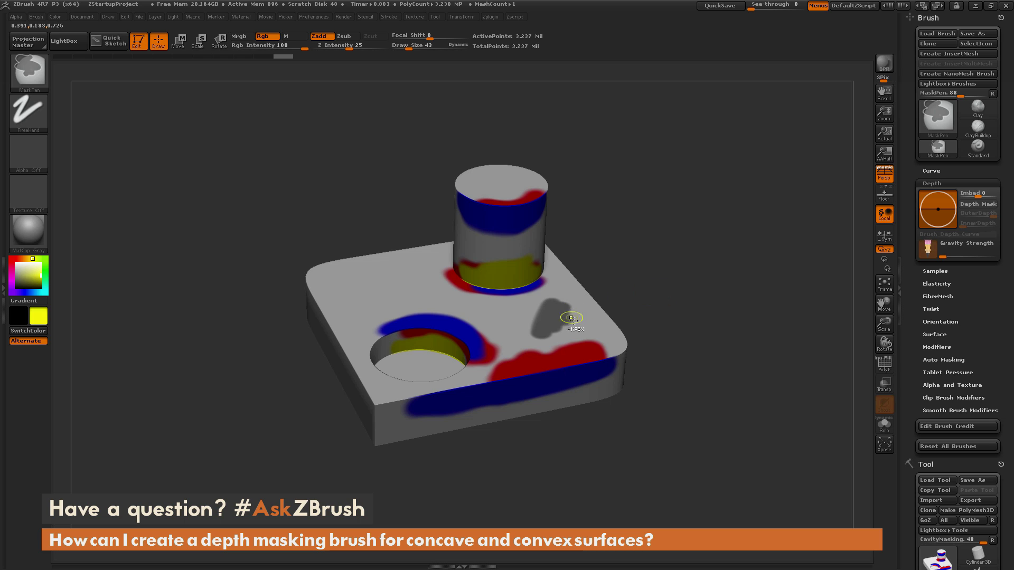
# Step: Enable Depth Mask for the mask brush and adjust its InnerDepth limit
pyautogui.moveTo(974, 205)
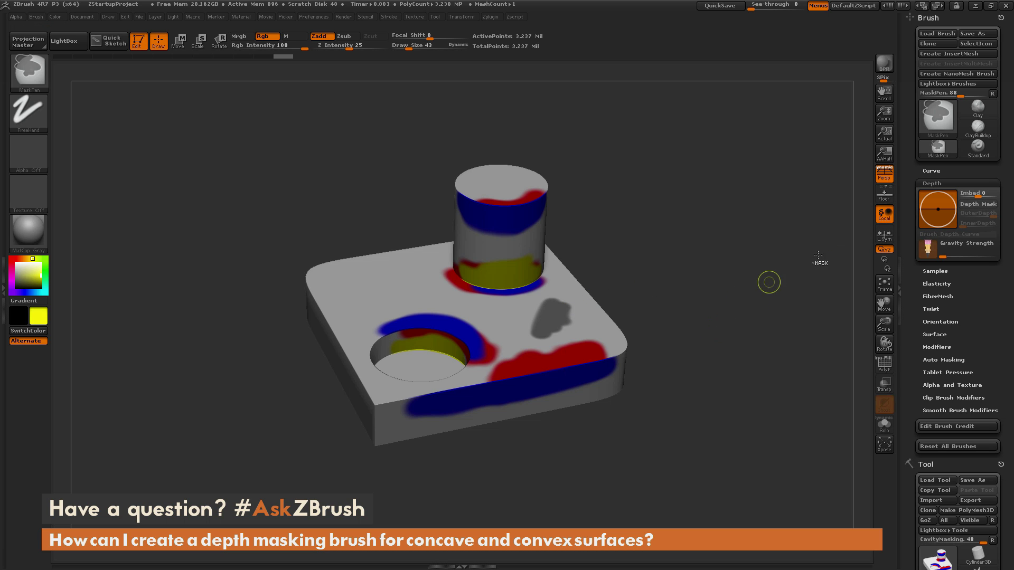
pyautogui.click(982, 205)
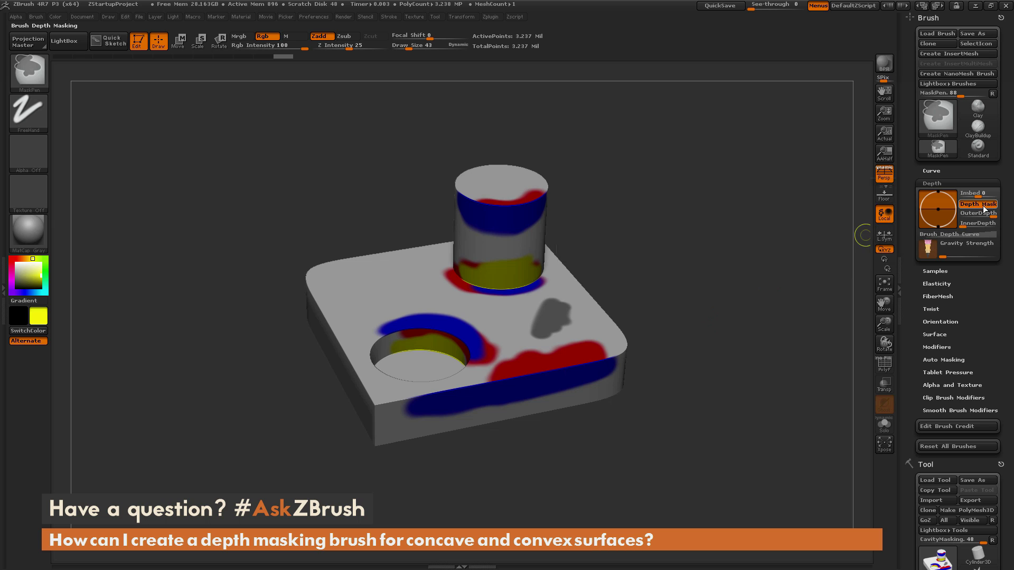
pyautogui.moveTo(964, 227); pyautogui.dragTo(993, 227)
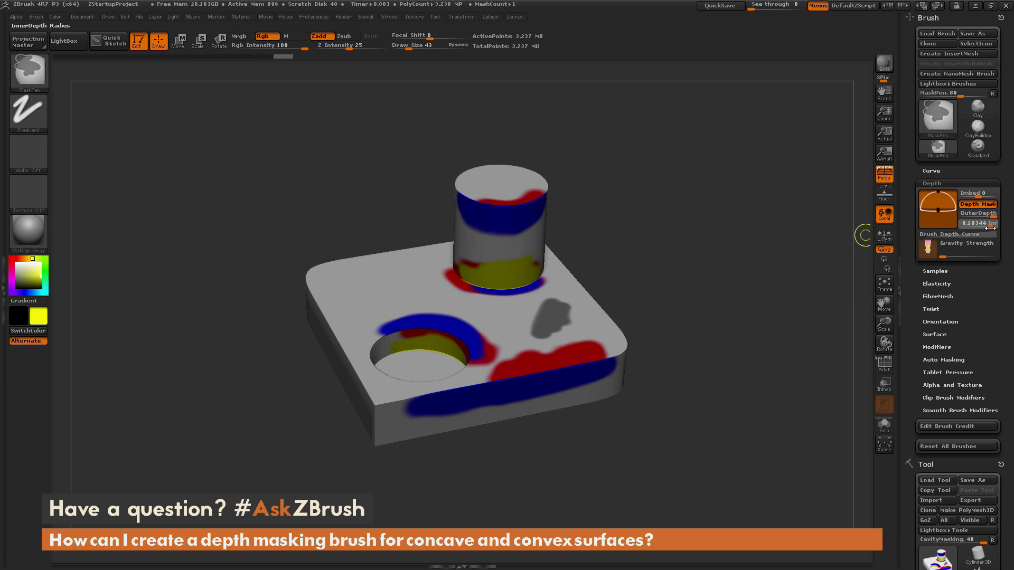
pyautogui.press('ctrl')
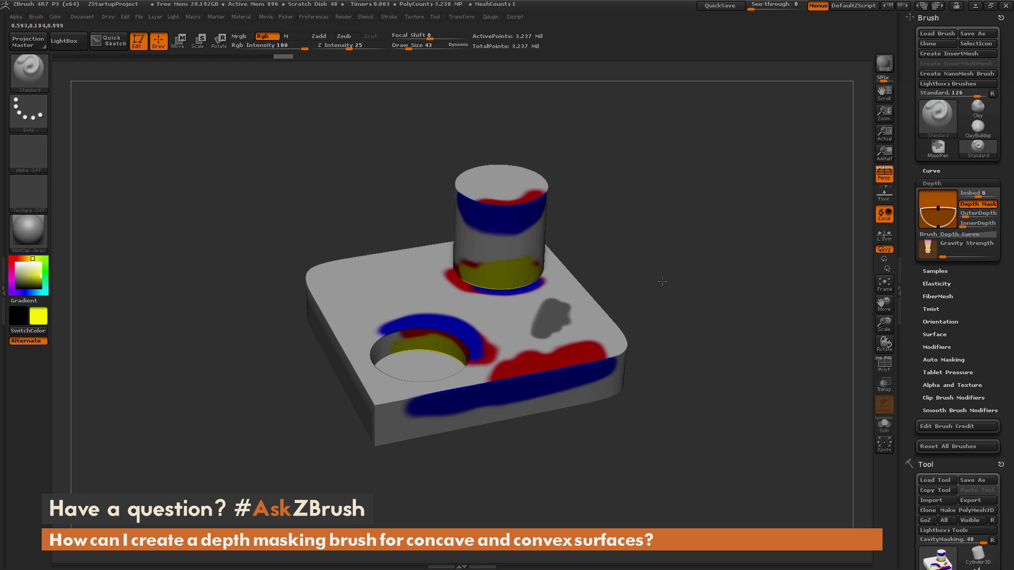
# Step: From a low side view, mask the base's front edge, side face and rounded corner
pyautogui.moveTo(663, 281)
pyautogui.mouseDown()
pyautogui.moveTo(682, 222)
pyautogui.moveTo(719, 214)
pyautogui.moveTo(675, 227)
pyautogui.mouseUp()
pyautogui.press('ctrl')
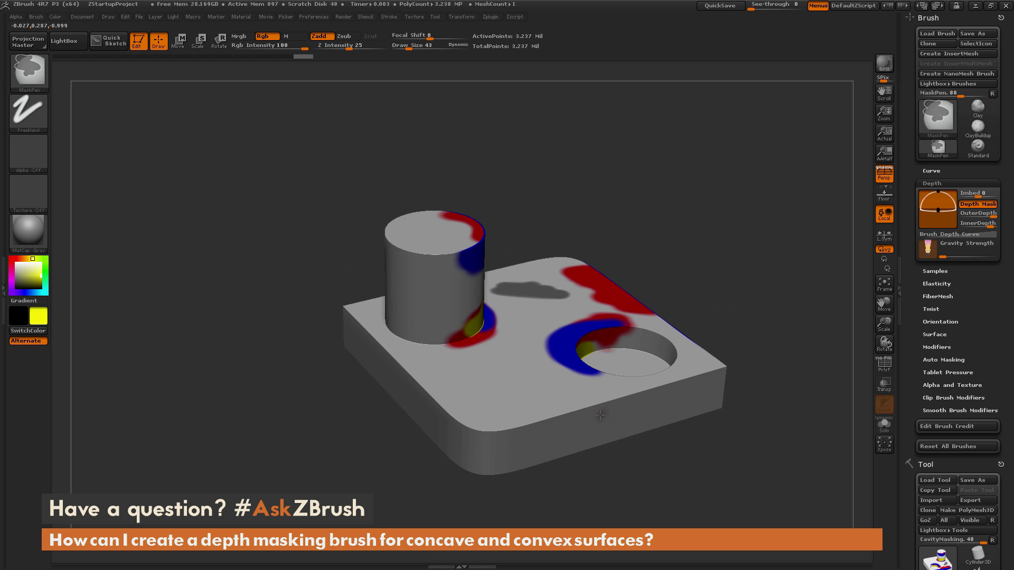
pyautogui.moveTo(600, 415)
pyautogui.keyDown('ctrl'); pyautogui.mouseDown()
pyautogui.moveTo(515, 436)
pyautogui.moveTo(704, 381)
pyautogui.moveTo(608, 410)
pyautogui.mouseUp(); pyautogui.keyUp('ctrl')
pyautogui.moveTo(514, 434)
pyautogui.keyDown('ctrl'); pyautogui.mouseDown()
pyautogui.moveTo(468, 438)
pyautogui.moveTo(432, 413)
pyautogui.mouseUp(); pyautogui.keyUp('ctrl')
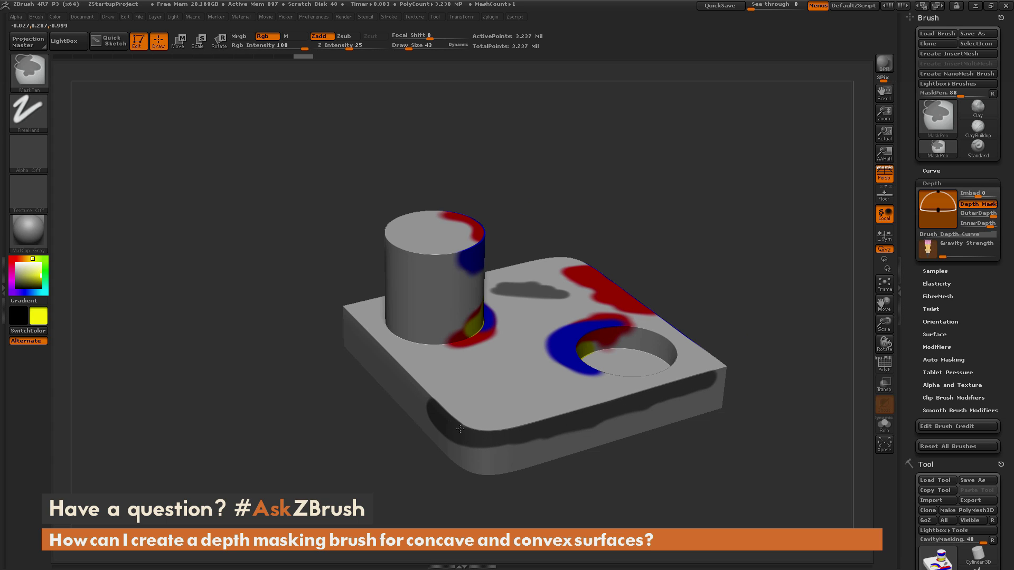
pyautogui.moveTo(493, 440)
pyautogui.keyDown('ctrl'); pyautogui.mouseDown()
pyautogui.moveTo(567, 431)
pyautogui.moveTo(524, 446)
pyautogui.moveTo(674, 404)
pyautogui.moveTo(720, 376)
pyautogui.moveTo(715, 406)
pyautogui.moveTo(685, 412)
pyautogui.moveTo(708, 396)
pyautogui.moveTo(641, 428)
pyautogui.moveTo(612, 424)
pyautogui.moveTo(569, 449)
pyautogui.mouseUp(); pyautogui.keyUp('ctrl')
pyautogui.moveTo(507, 466)
pyautogui.keyDown('ctrl'); pyautogui.mouseDown()
pyautogui.moveTo(478, 467)
pyautogui.moveTo(491, 454)
pyautogui.moveTo(465, 450)
pyautogui.moveTo(486, 451)
pyautogui.mouseUp(); pyautogui.keyUp('ctrl')
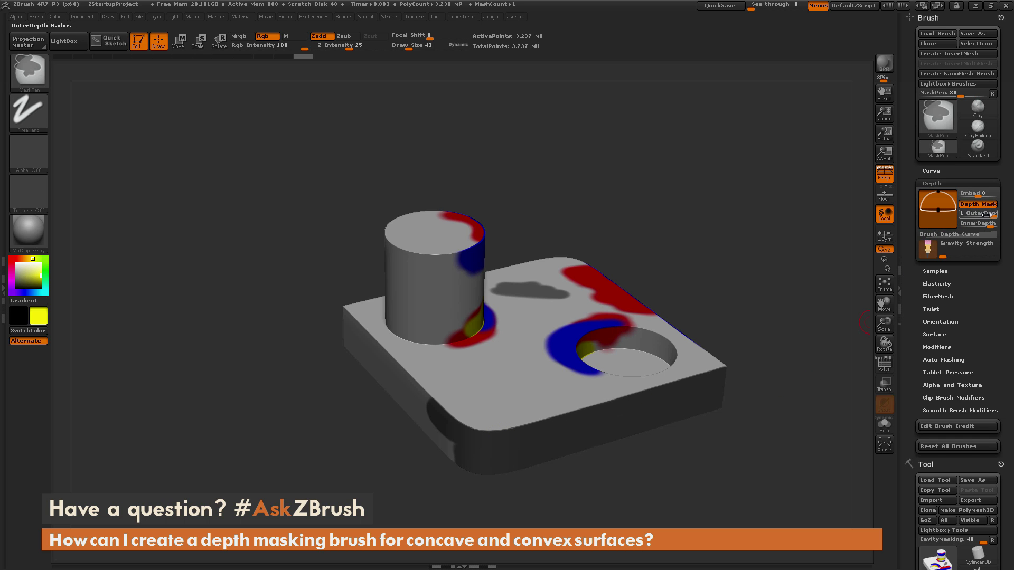
# Step: Lower OuterDepth to 0.10344 and mask the cylinder's base and lower side
pyautogui.moveTo(987, 215)
pyautogui.moveTo(990, 215)
pyautogui.mouseDown()
pyautogui.moveTo(965, 217)
pyautogui.moveTo(995, 223)
pyautogui.mouseUp()
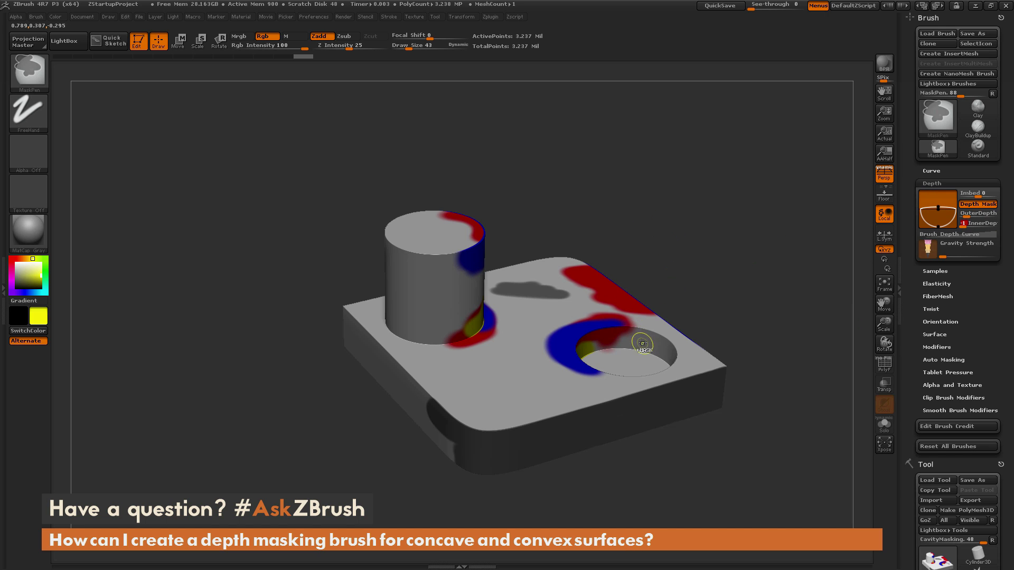
pyautogui.moveTo(429, 328)
pyautogui.keyDown('ctrl'); pyautogui.mouseDown()
pyautogui.moveTo(465, 332)
pyautogui.moveTo(405, 331)
pyautogui.moveTo(473, 322)
pyautogui.moveTo(443, 329)
pyautogui.moveTo(403, 324)
pyautogui.mouseUp(); pyautogui.keyUp('ctrl')
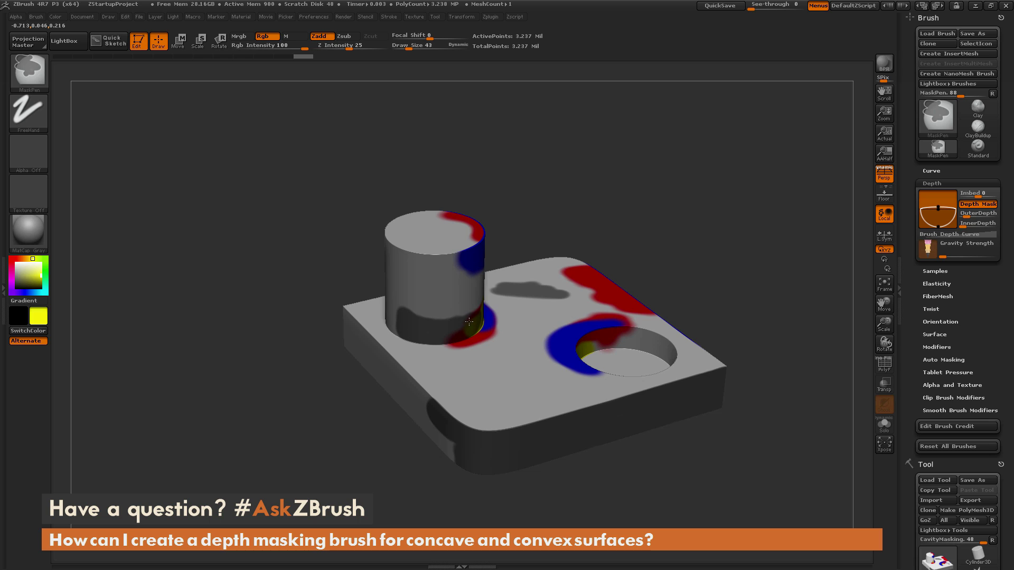
pyautogui.moveTo(469, 322)
pyautogui.keyDown('ctrl'); pyautogui.mouseDown()
pyautogui.moveTo(428, 314)
pyautogui.moveTo(464, 311)
pyautogui.mouseUp(); pyautogui.keyUp('ctrl')
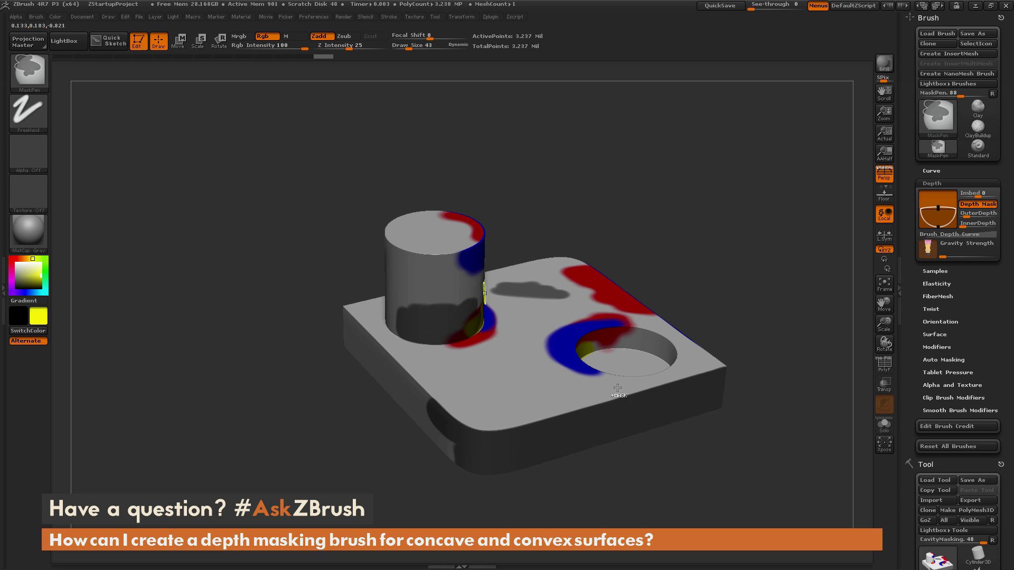
pyautogui.moveTo(945, 198)
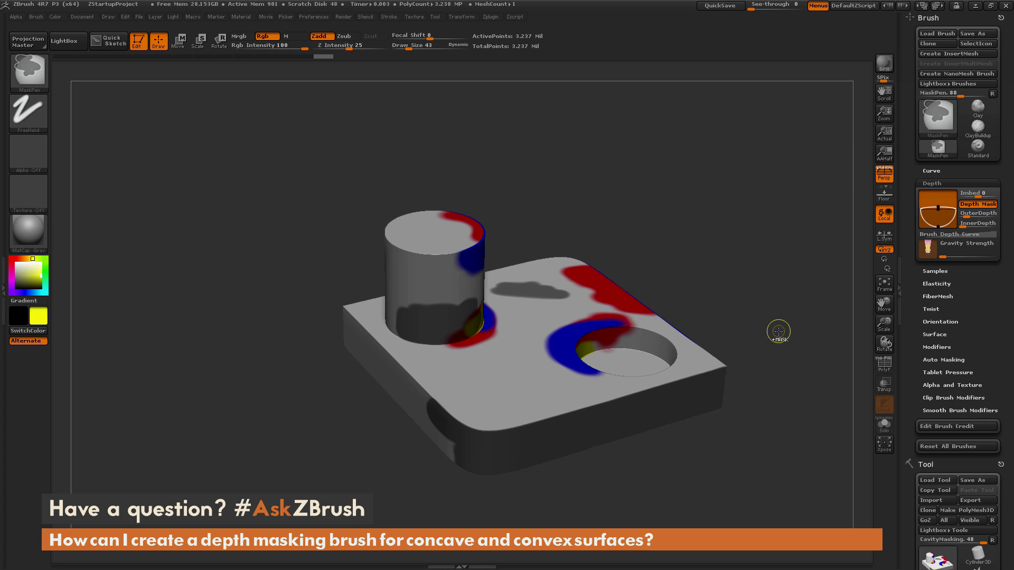
pyautogui.keyDown('ctrl'); pyautogui.click(38, 76); pyautogui.keyUp('ctrl')
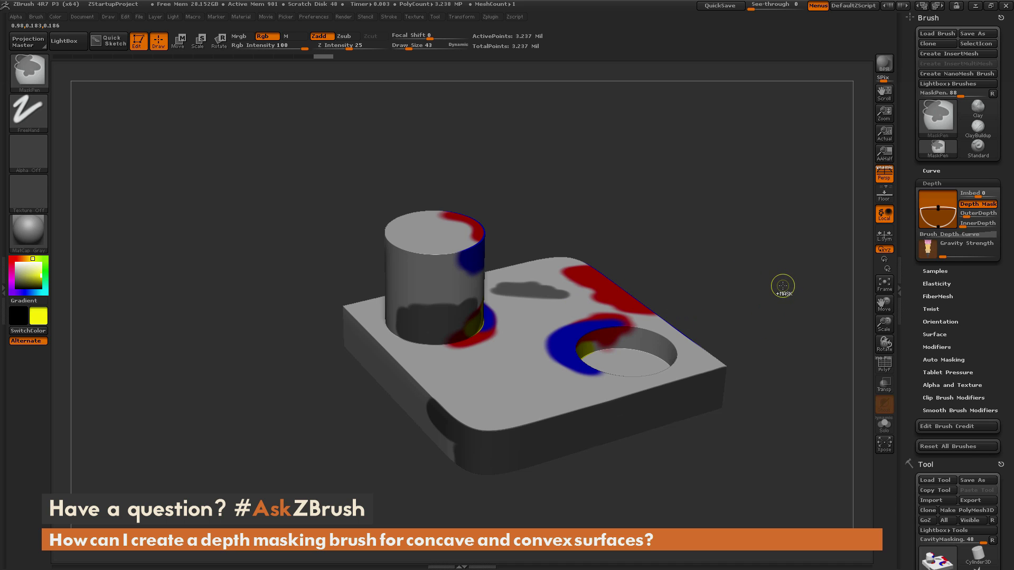
pyautogui.press('ctrl')
pyautogui.moveTo(778, 300)
pyautogui.mouseDown()
pyautogui.moveTo(793, 212)
pyautogui.moveTo(776, 227)
pyautogui.moveTo(769, 275)
pyautogui.moveTo(760, 240)
pyautogui.moveTo(767, 273)
pyautogui.mouseUp()
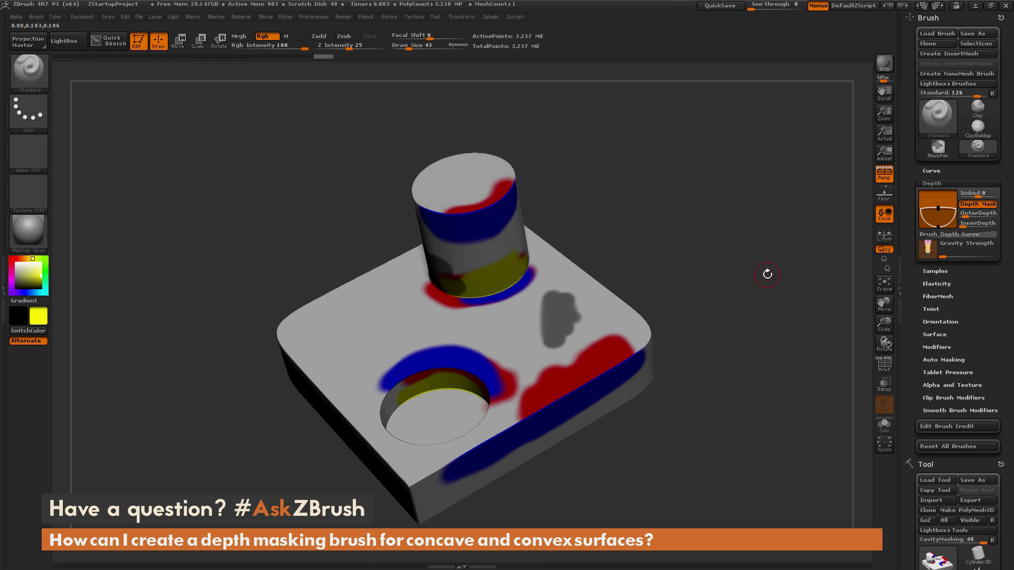